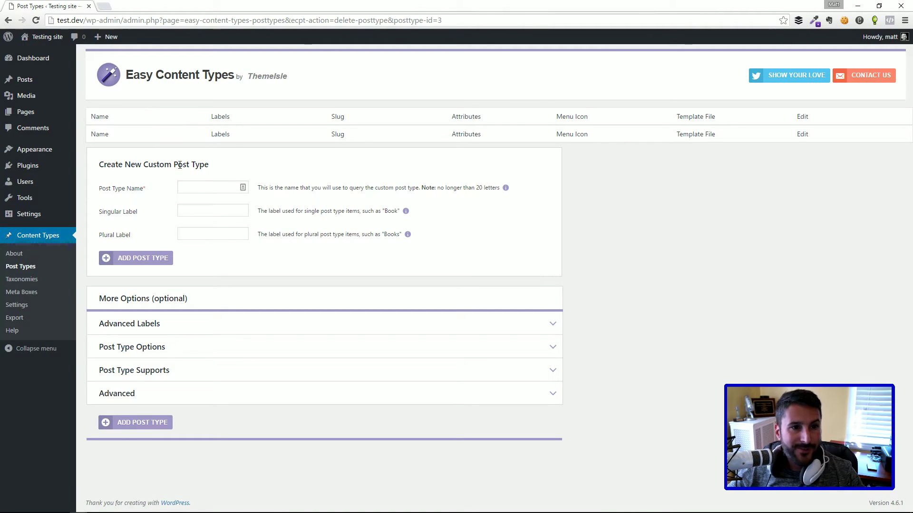
- Enter post type name 'Books', singular label 'Book' and plural label 'Books'
click(183, 187)
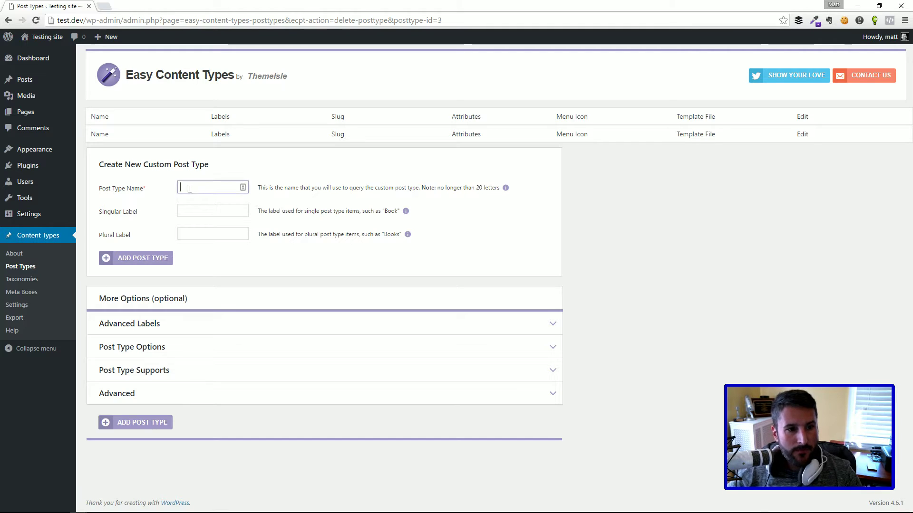
text(Boo)
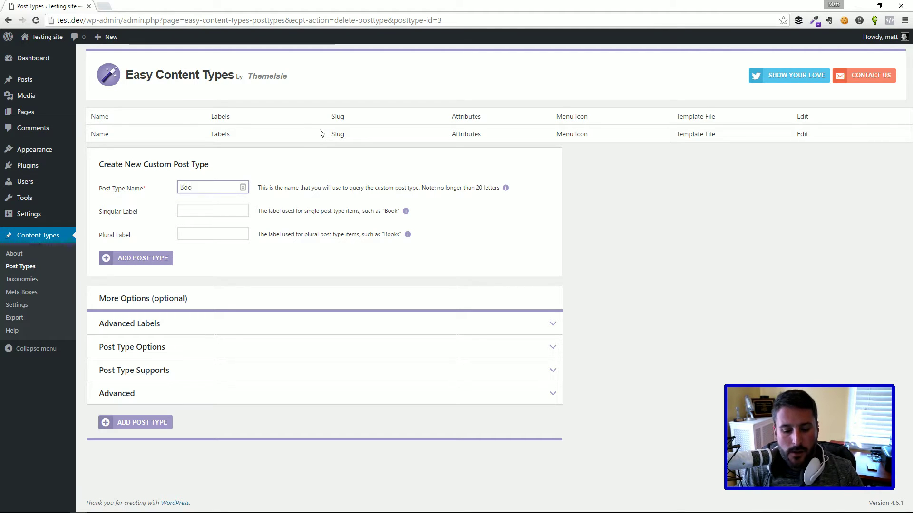
text(ks)
key(Tab)
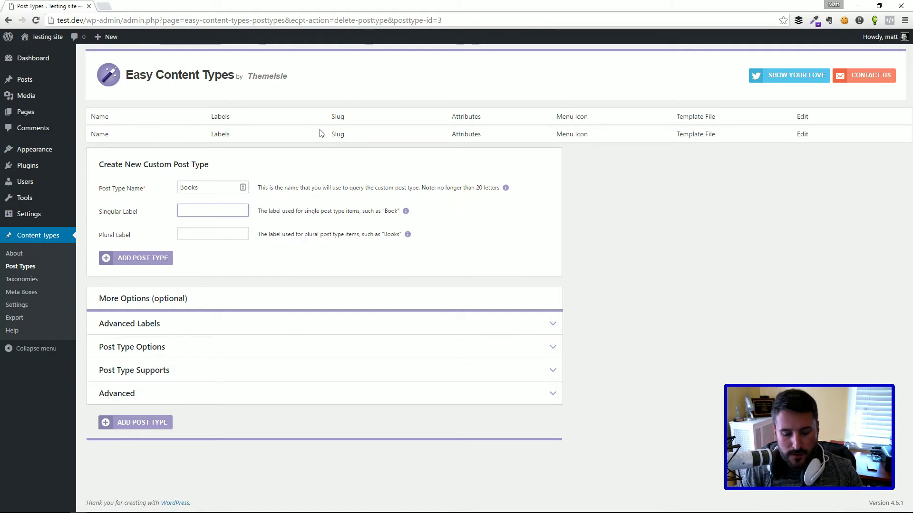
text(Book)
key(Tab)
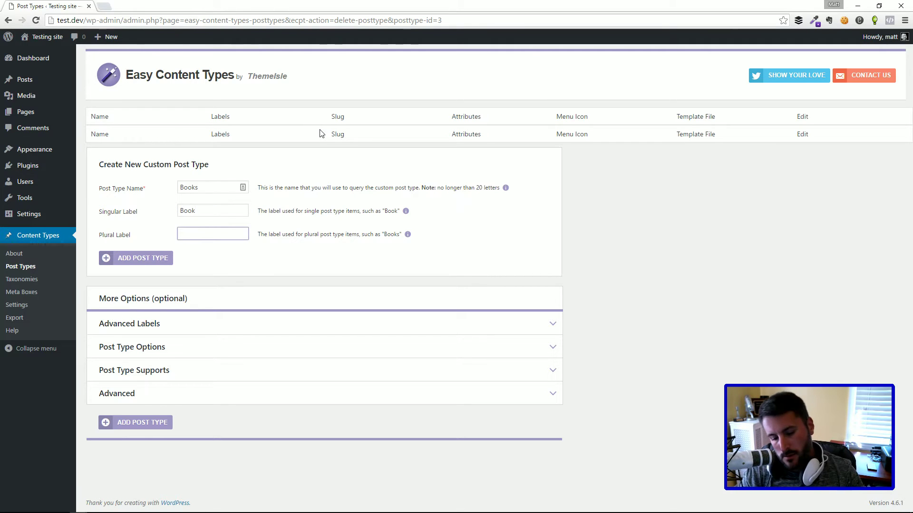
key(BackSpace)
key(BackSpace)
key(BackSpace)
key(BackSpace)
key(BackSpace)
text(o)
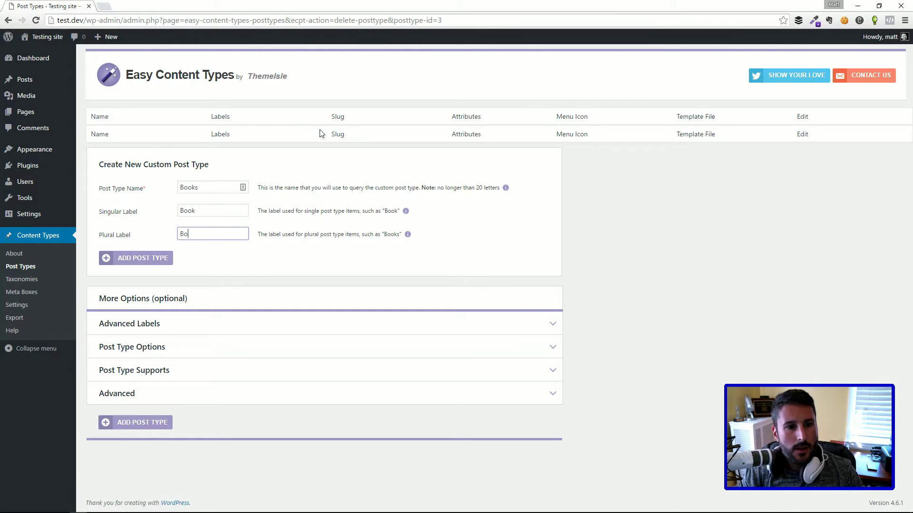
text(ks)
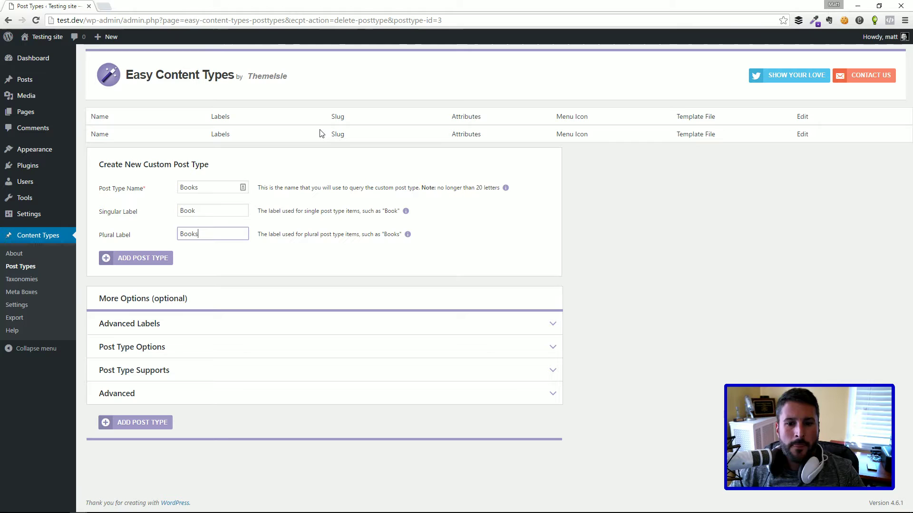
- Expand the Post Type Options and Advanced Labels sections and scroll through their settings
click(526, 355)
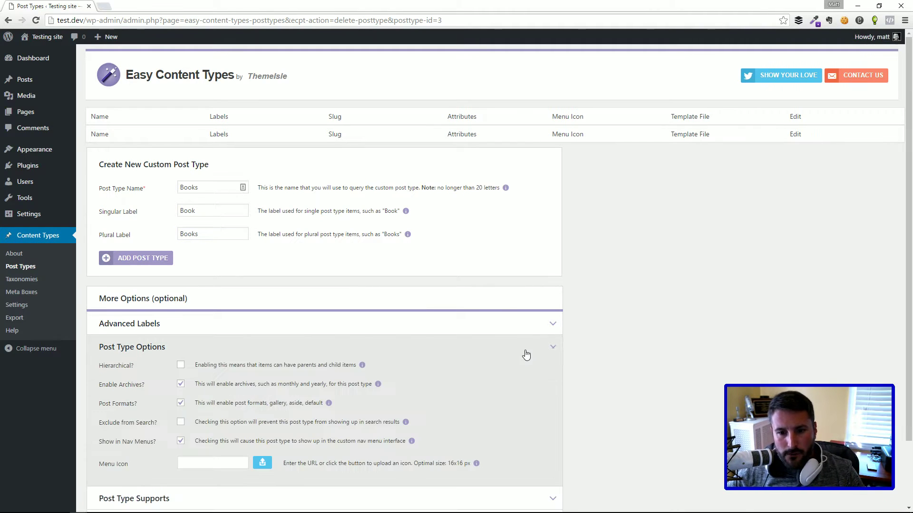
scroll(291, 263, down, 2)
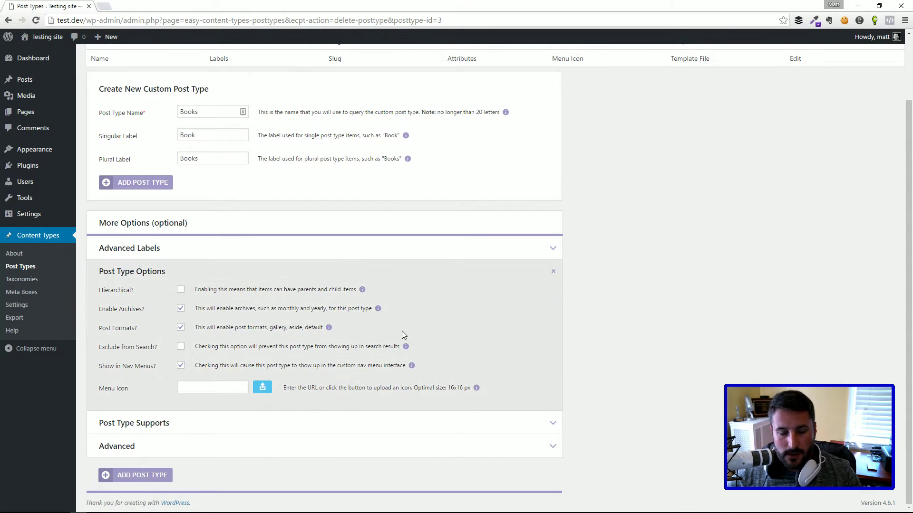
scroll(483, 290, up, 2)
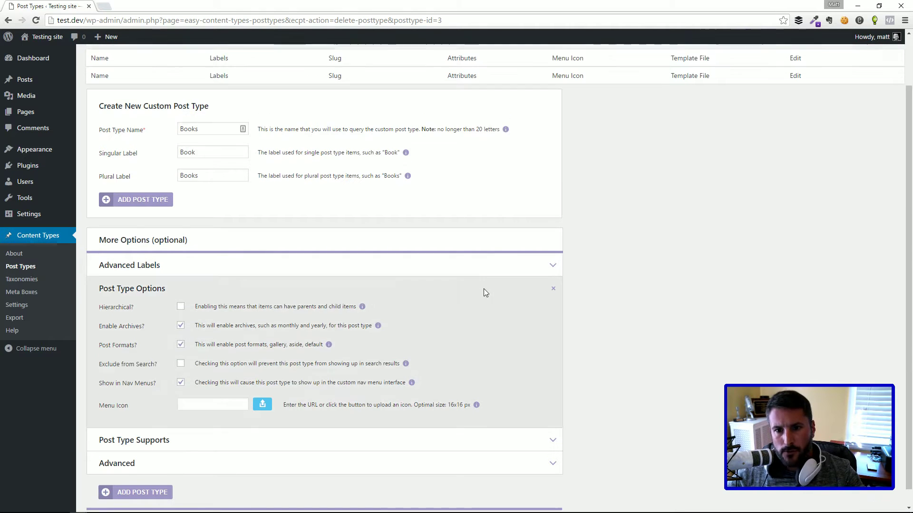
click(470, 333)
scroll(163, 252, down, 3)
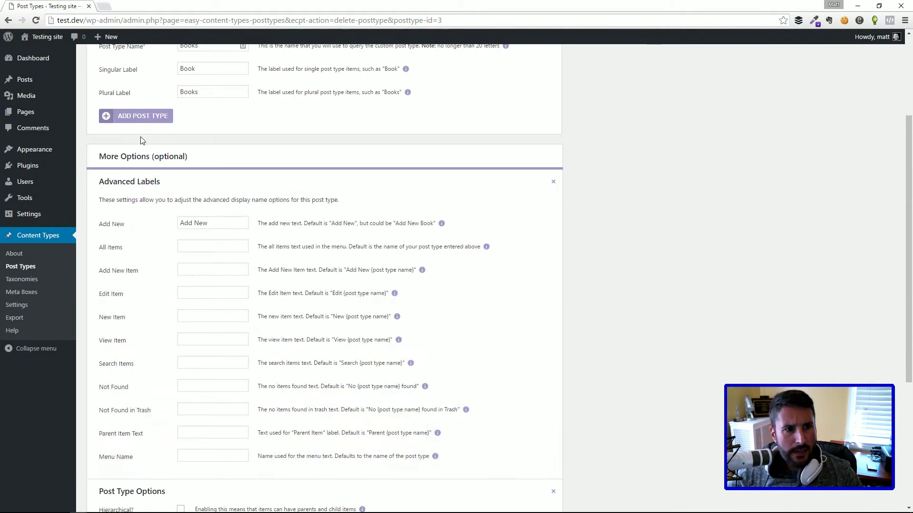
scroll(118, 152, up, 3)
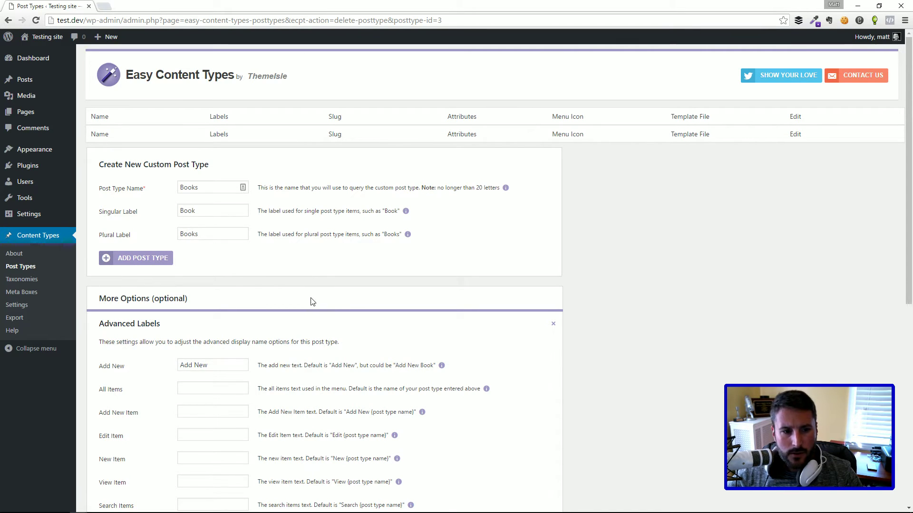
scroll(313, 302, down, 3)
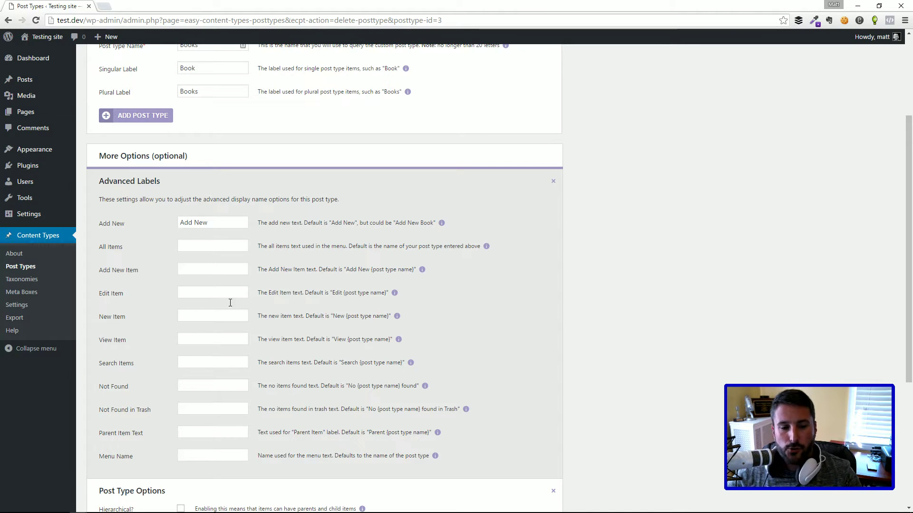
scroll(283, 359, down, 2)
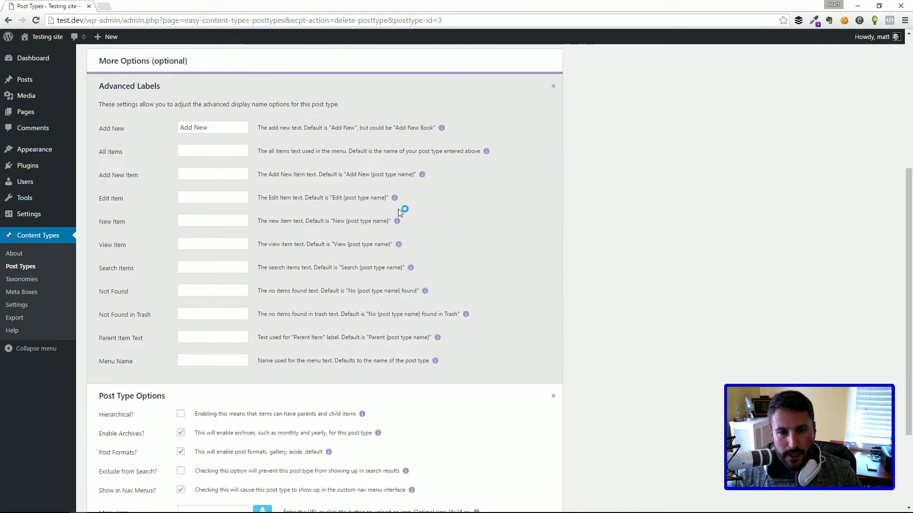
scroll(269, 375, down, 3)
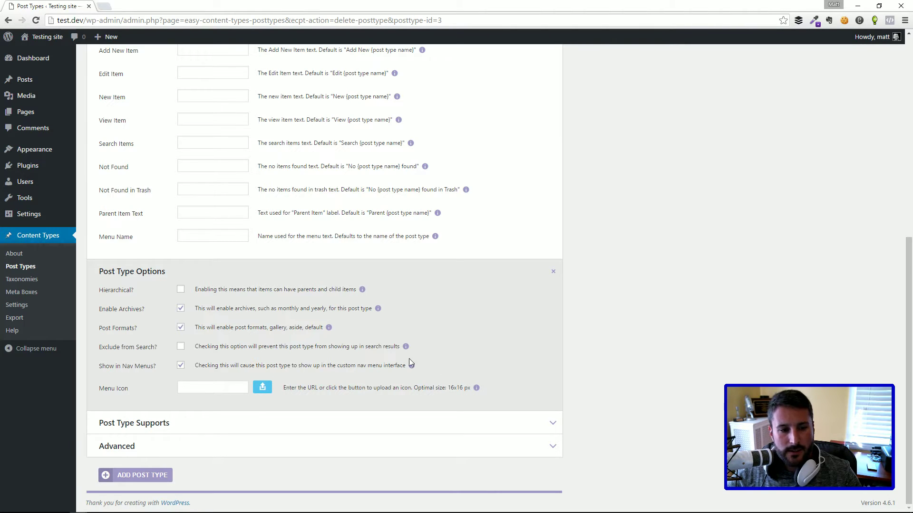
- Expand Post Type Supports, collapse Post Type Options, then expand the Advanced settings
click(551, 424)
click(551, 271)
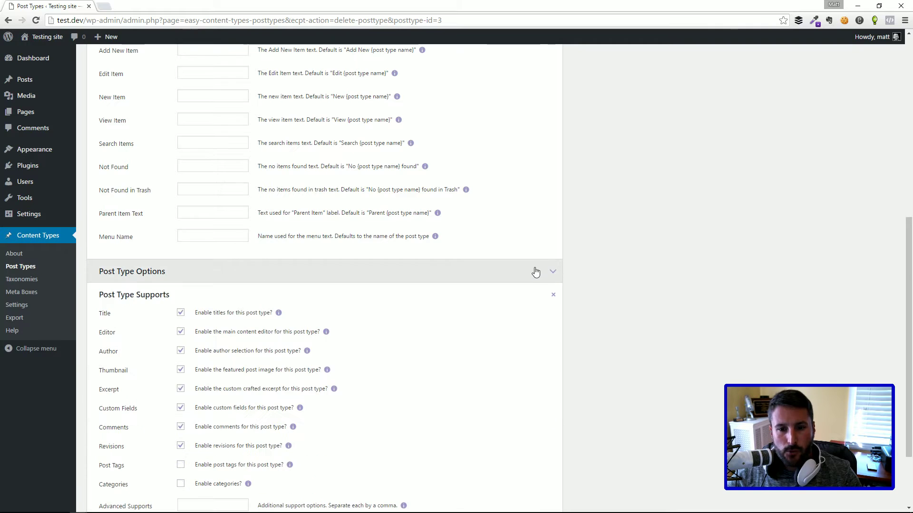
scroll(459, 364, down, 2)
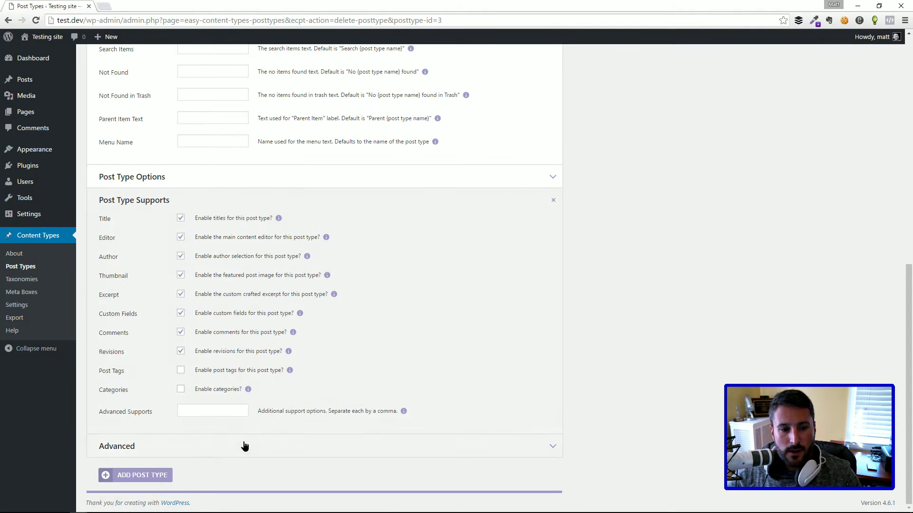
click(244, 444)
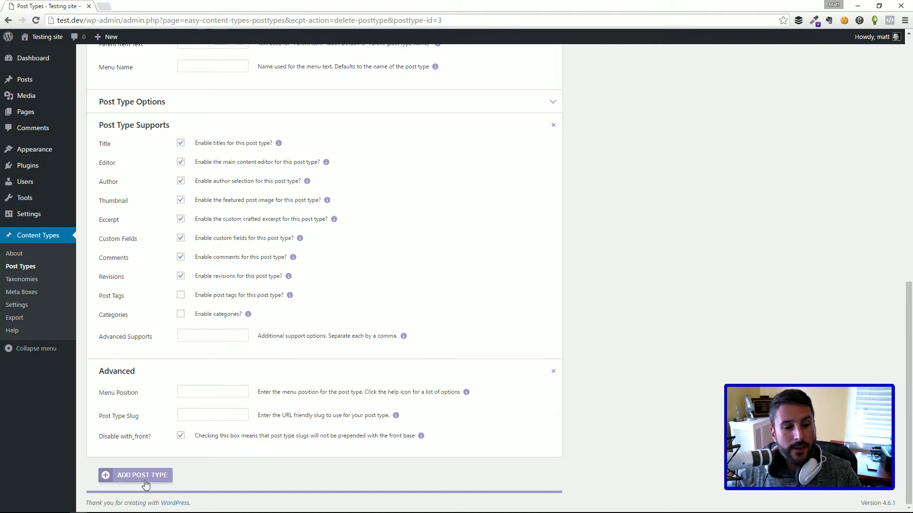
- Add the Books post type and go to the Meta Boxes screen
click(146, 476)
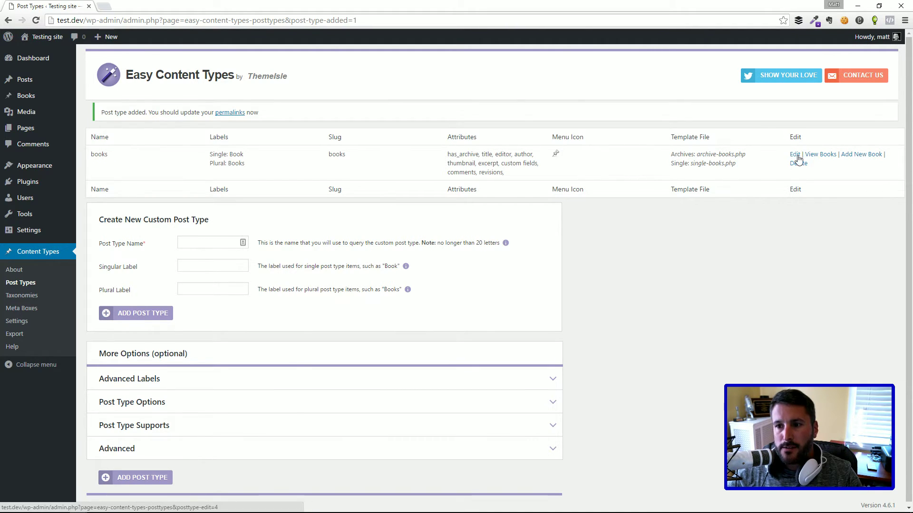
click(39, 309)
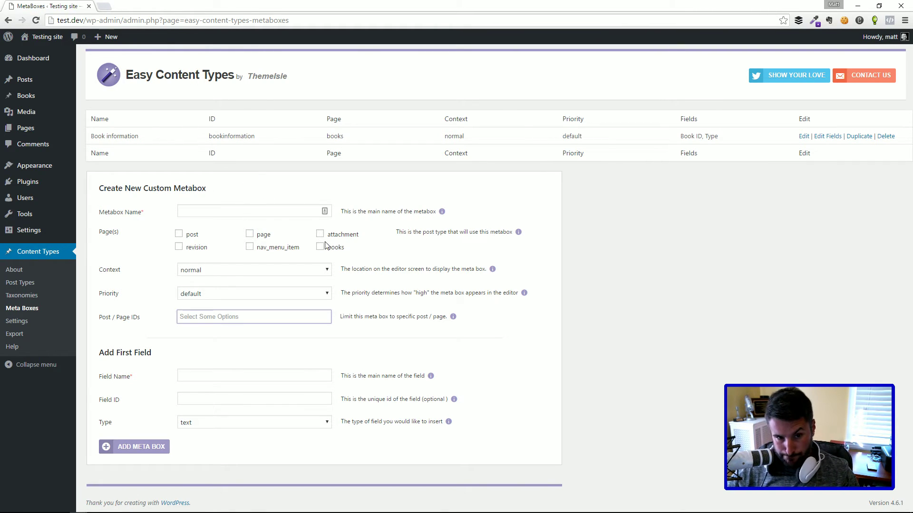
- Name a meta box 'Book information' for books, then edit the existing Book information fields
click(248, 211)
text(Book inof)
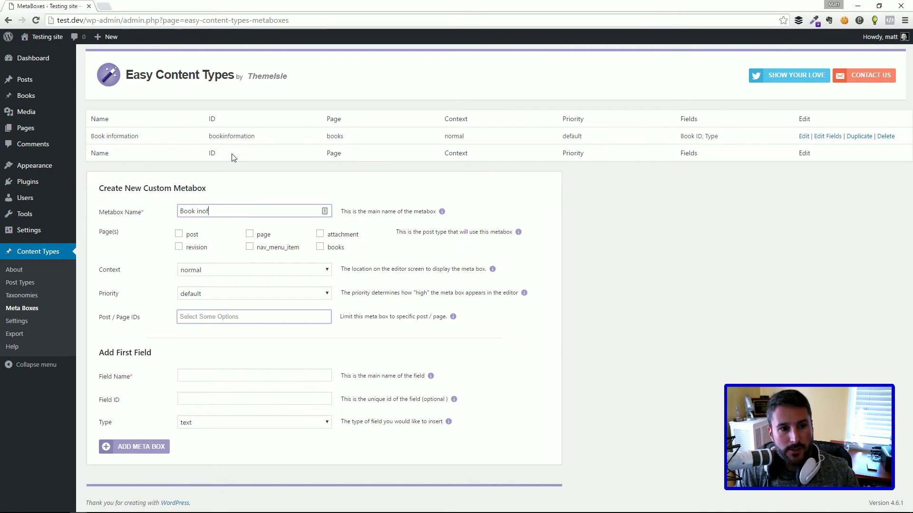
key(BackSpace)
key(BackSpace)
text(formatio)
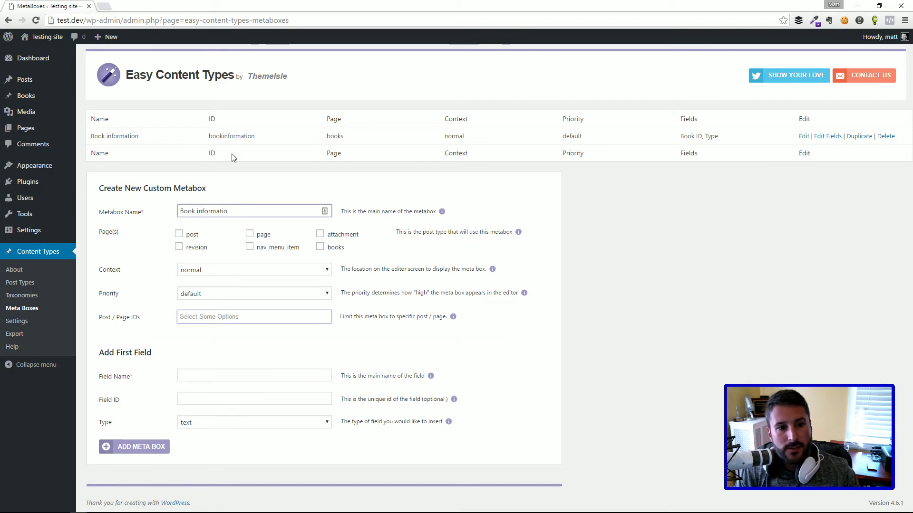
text(n)
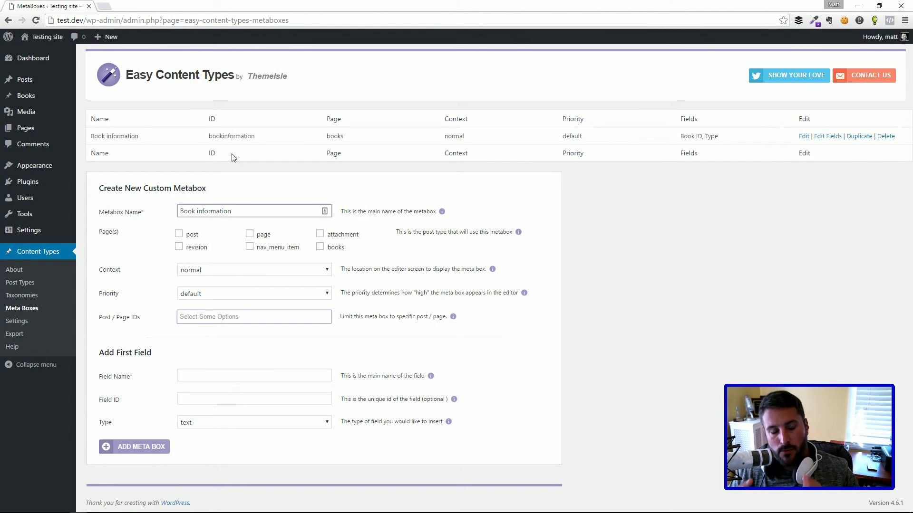
click(319, 248)
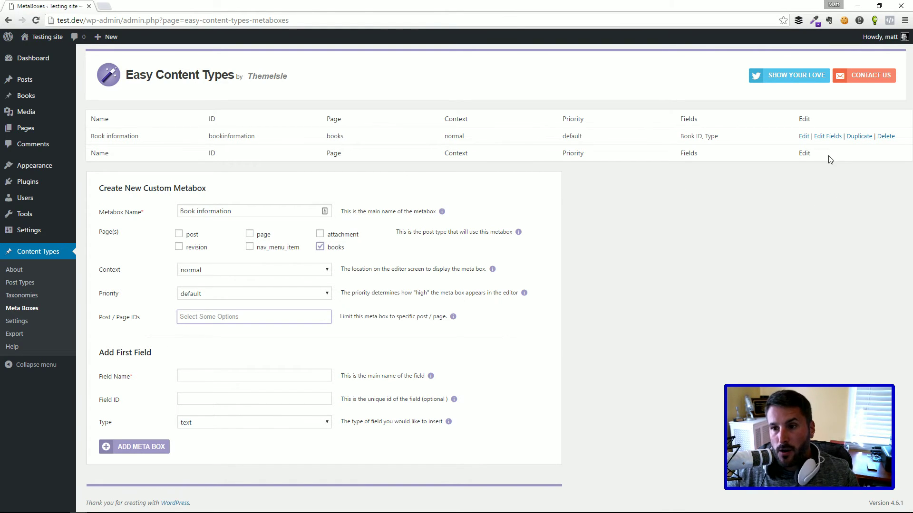
click(827, 138)
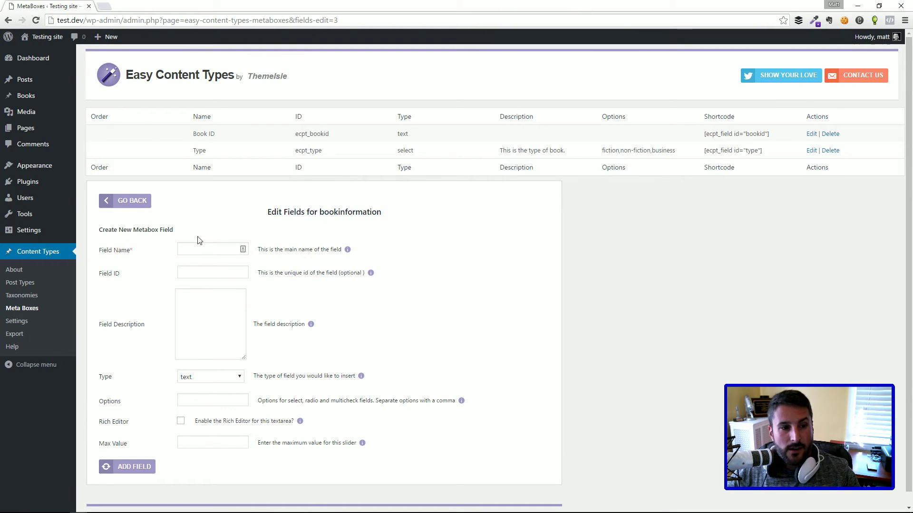
- Add a text field 'Price' described as 'This is the price of the book'
click(214, 249)
text(Price)
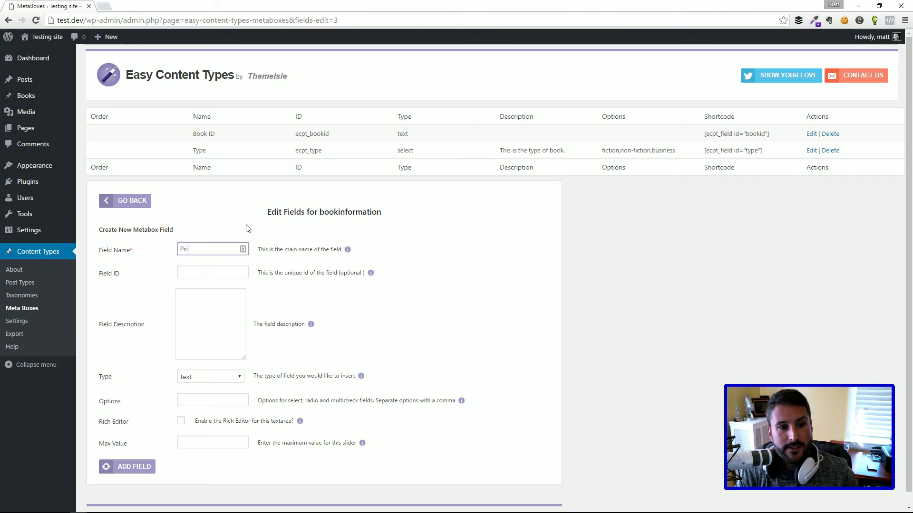
key(Tab)
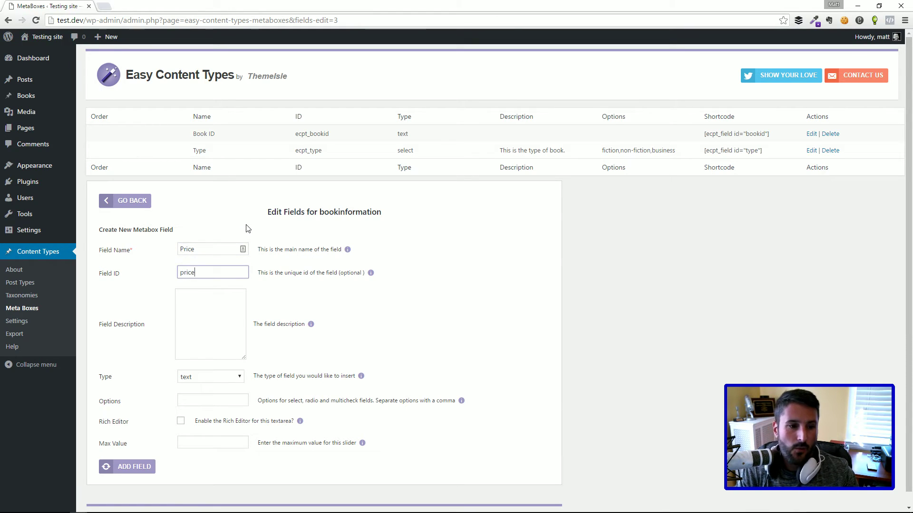
key(Tab)
text(This is the price)
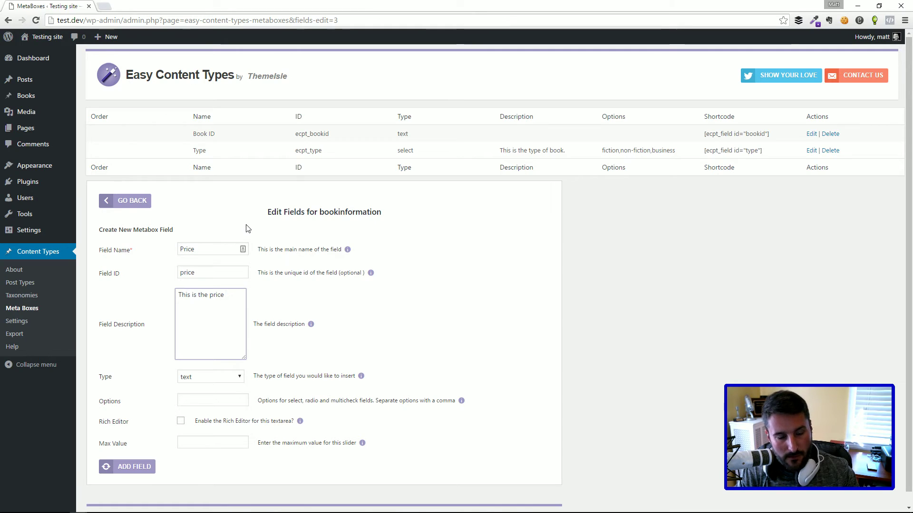
text( of the book)
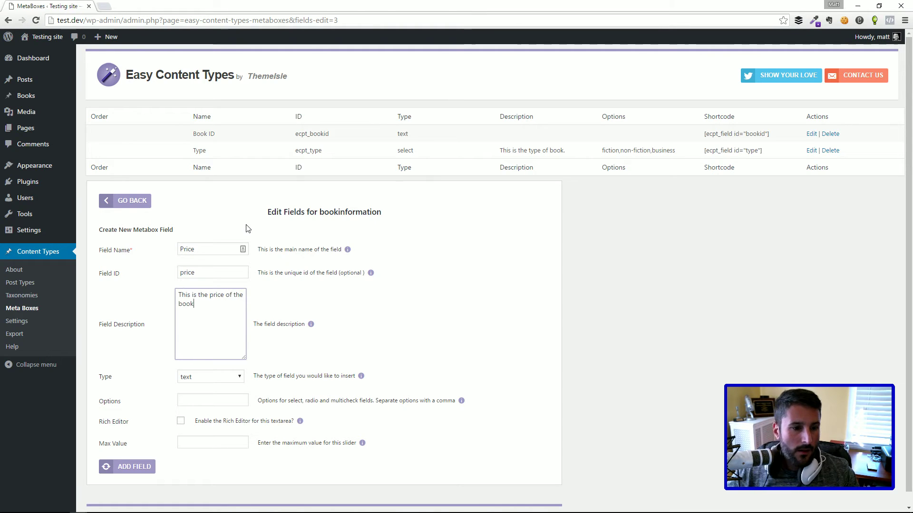
click(239, 378)
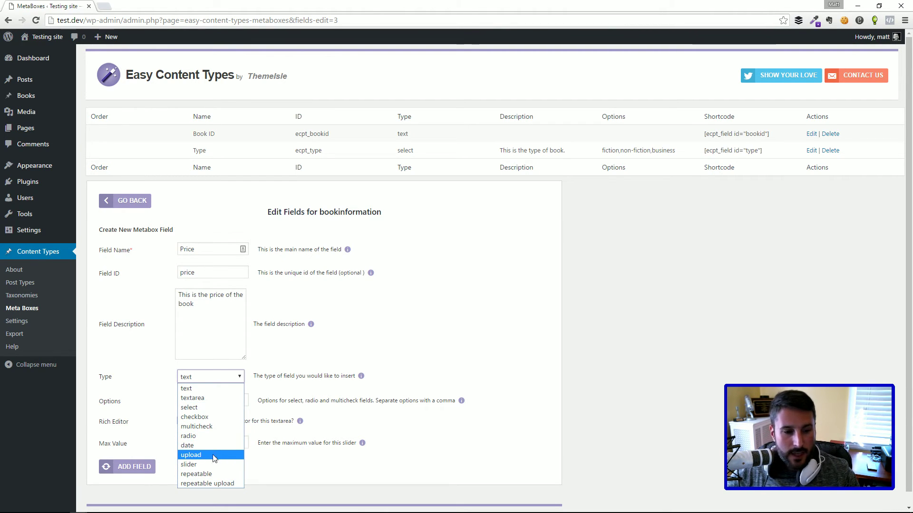
click(223, 402)
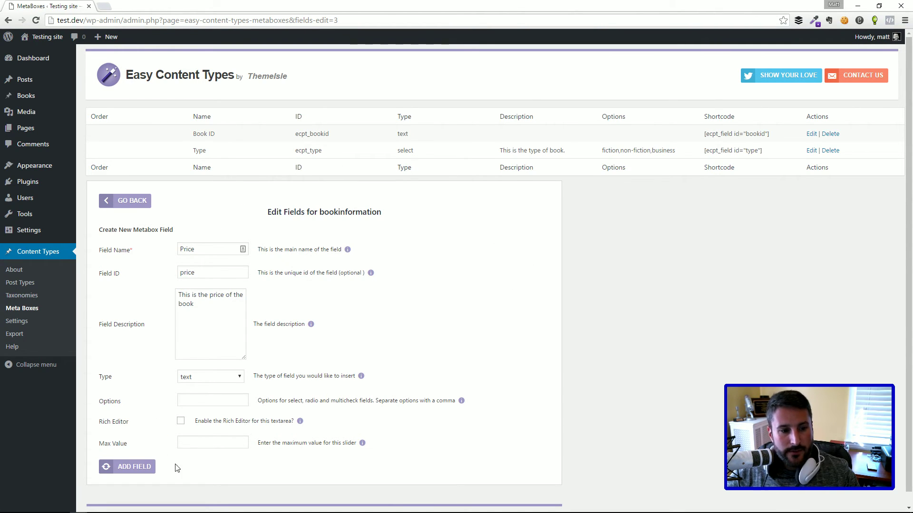
click(131, 468)
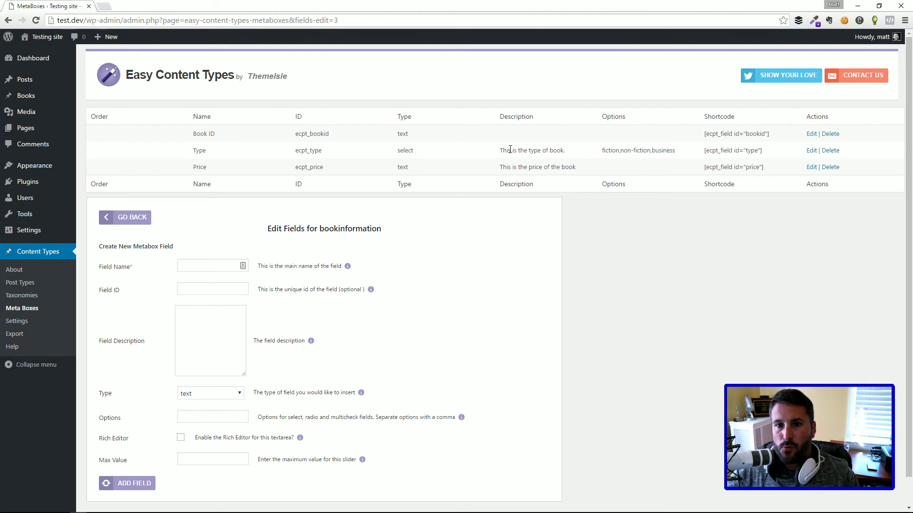
- Append ',science' after business in the Type field's options and save the update
click(811, 150)
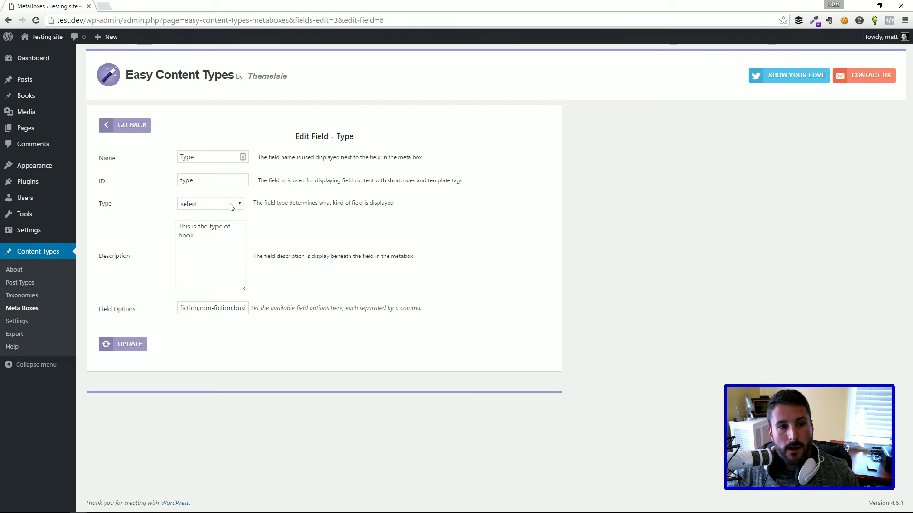
click(210, 226)
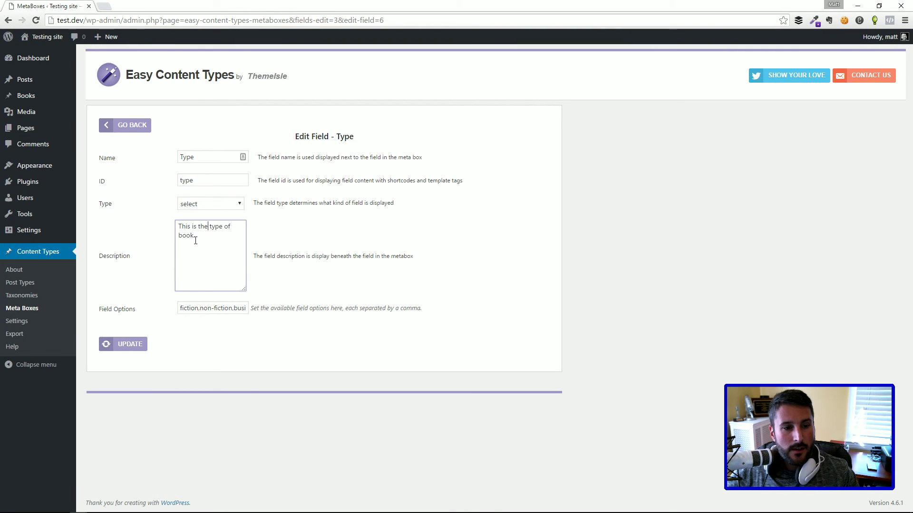
click(222, 309)
drag(199, 308, 246, 320)
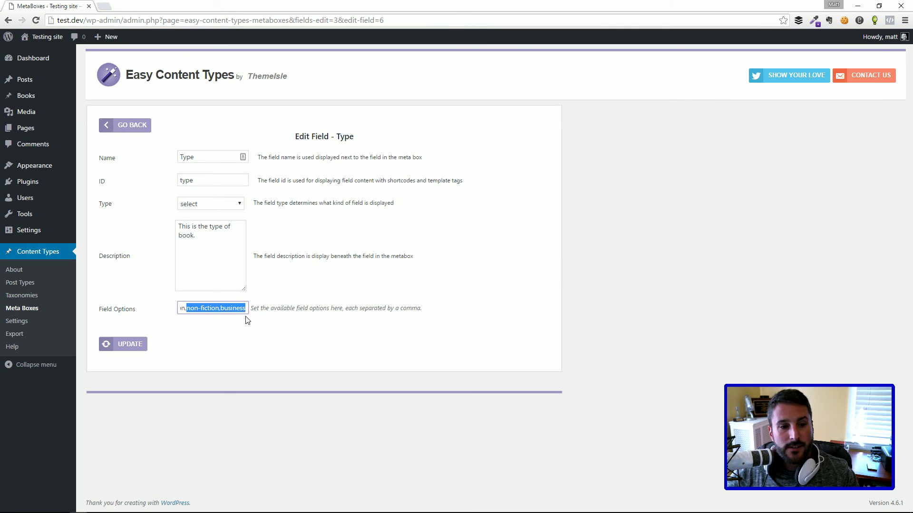
double_click(227, 309)
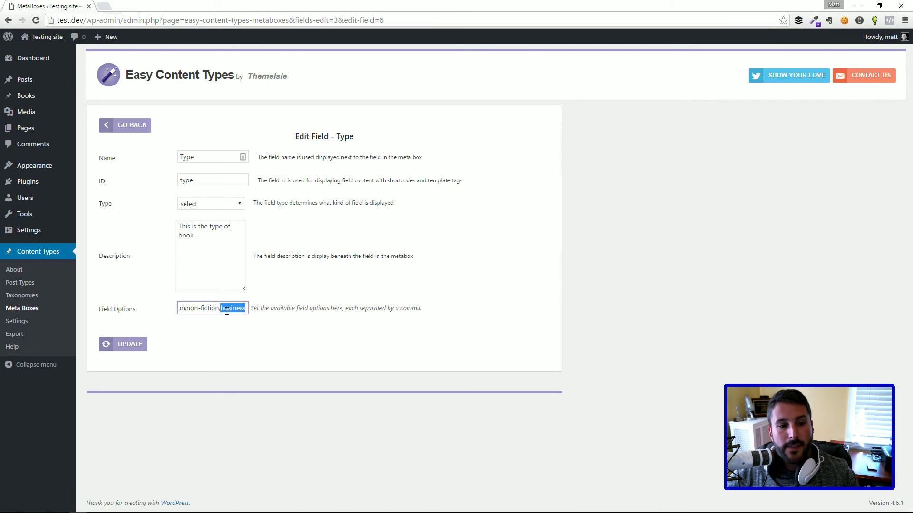
triple_click(227, 309)
click(220, 308)
drag(220, 308, 135, 314)
click(210, 308)
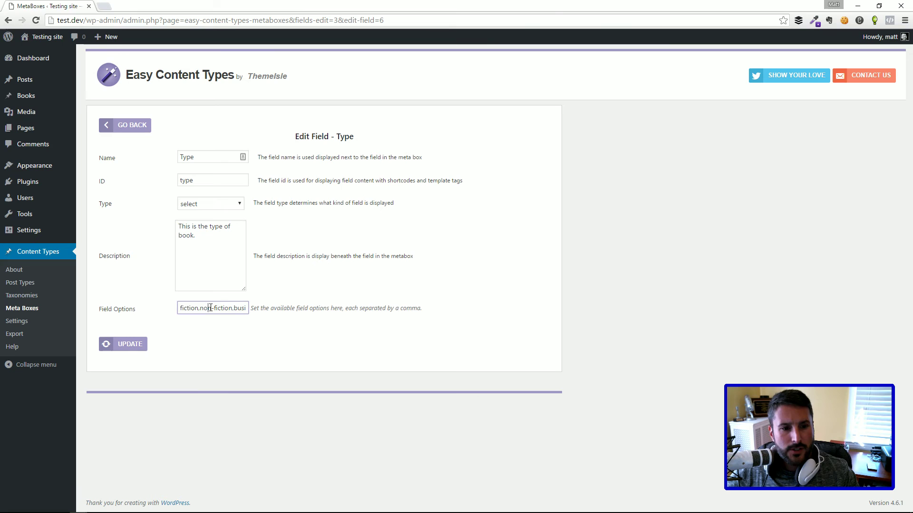
drag(210, 308, 257, 309)
click(253, 307)
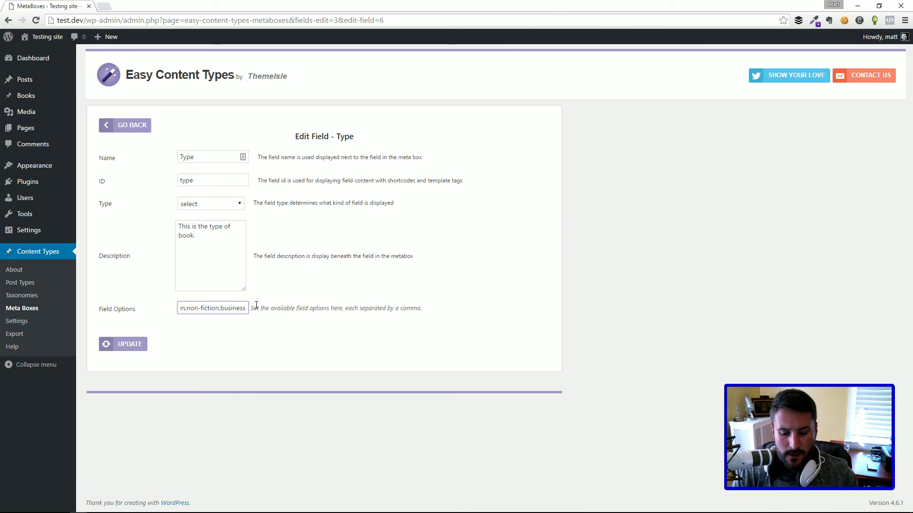
text(,science)
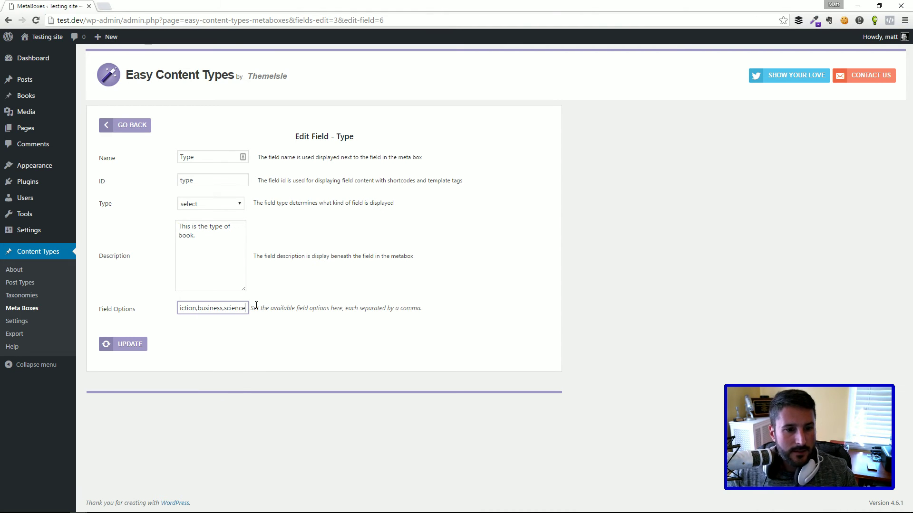
click(130, 345)
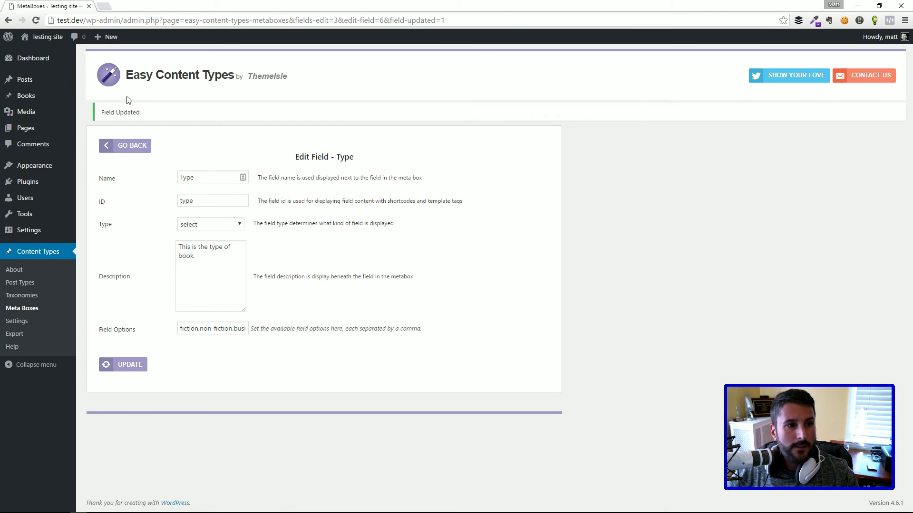
- Open 'This is my first book' and check its Price field and the science Type choice
mouse_move(26, 96)
click(97, 98)
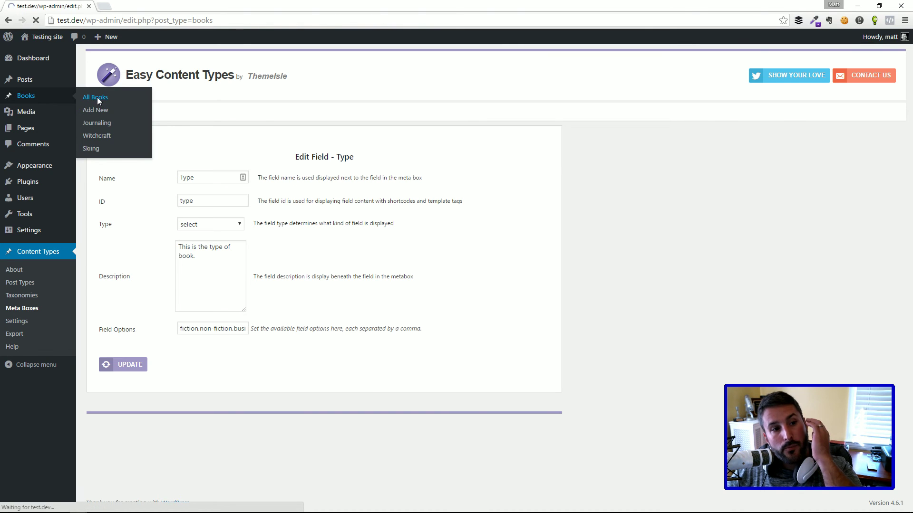
click(113, 144)
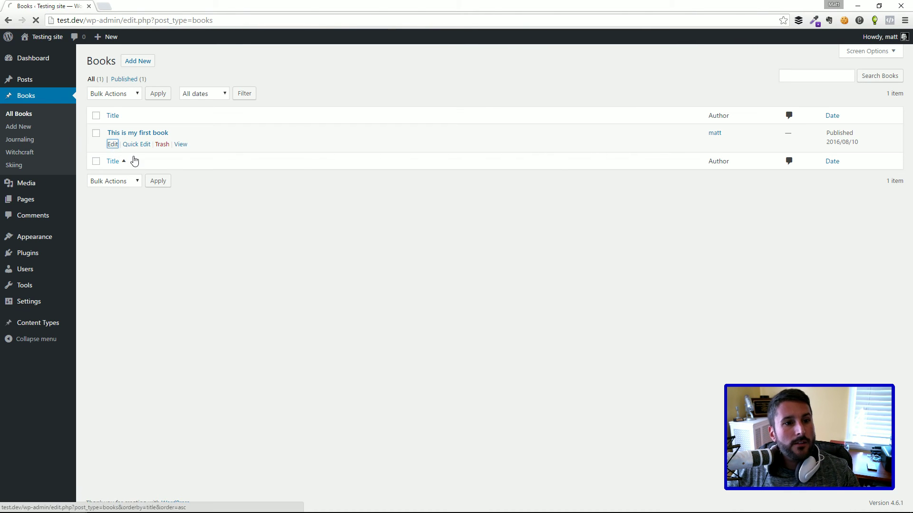
scroll(345, 409, down, 2)
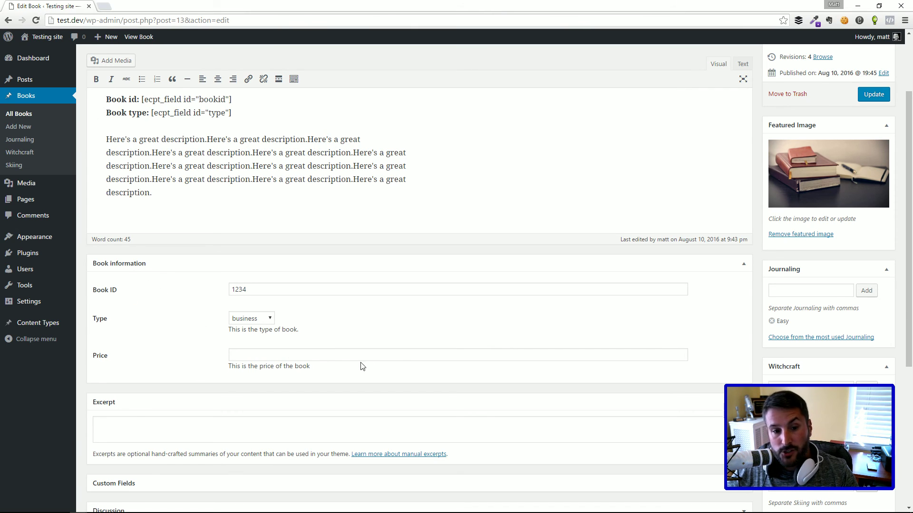
click(239, 352)
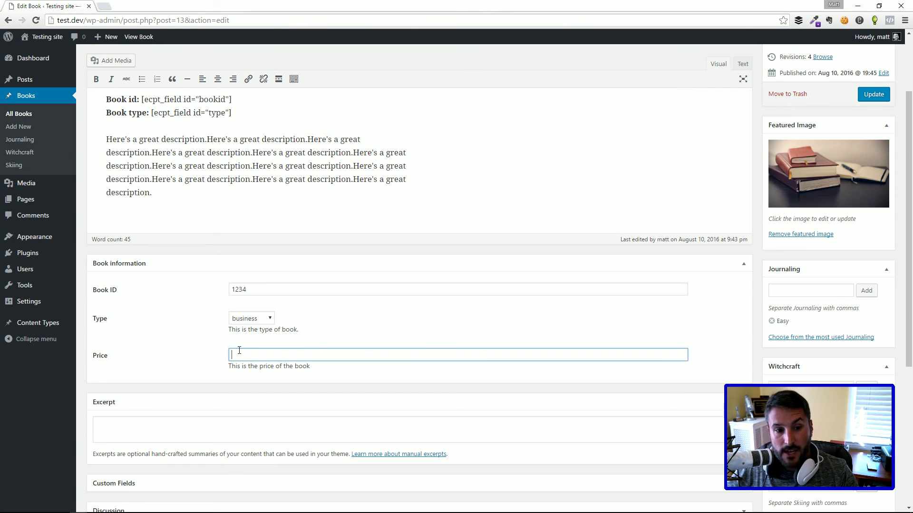
click(269, 319)
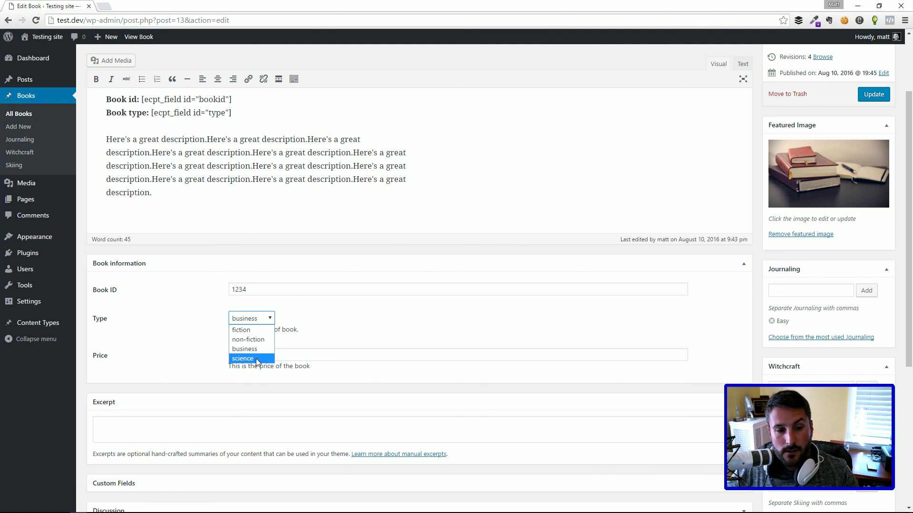
key(Escape)
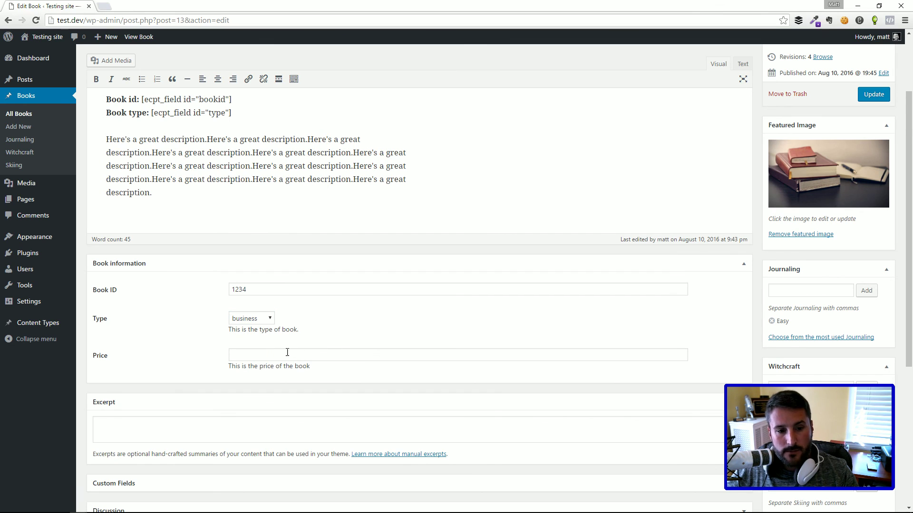
scroll(457, 349, up, 2)
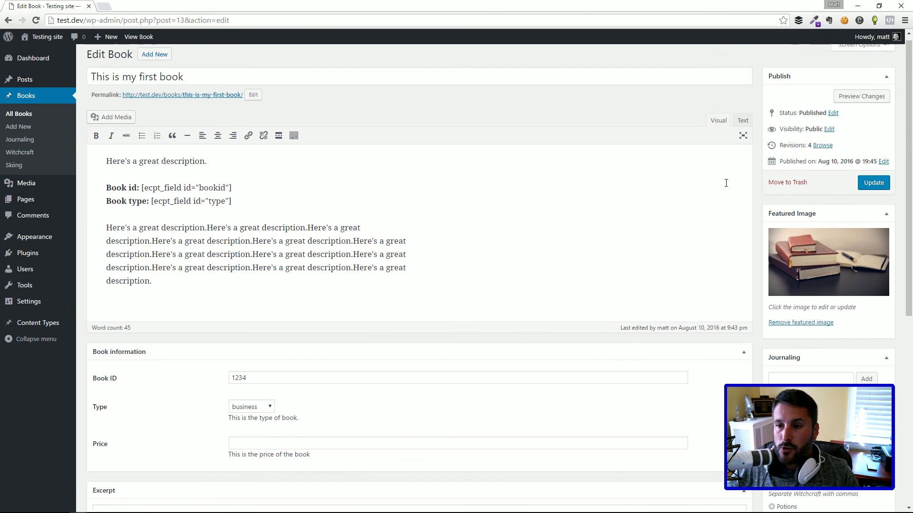